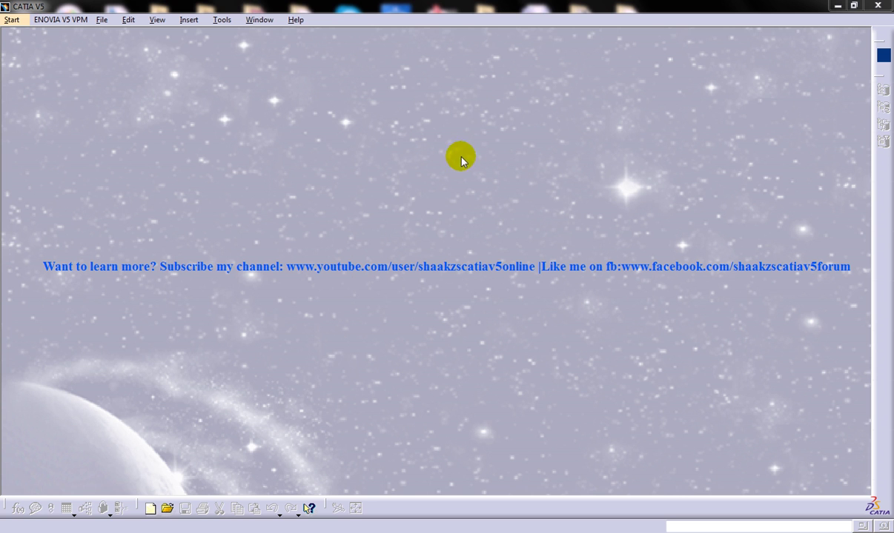
Launch Generative Sheetmetal Design from the Start menu and accept the default part name Part1.
left_click(11, 19)
mouse_move(57, 49)
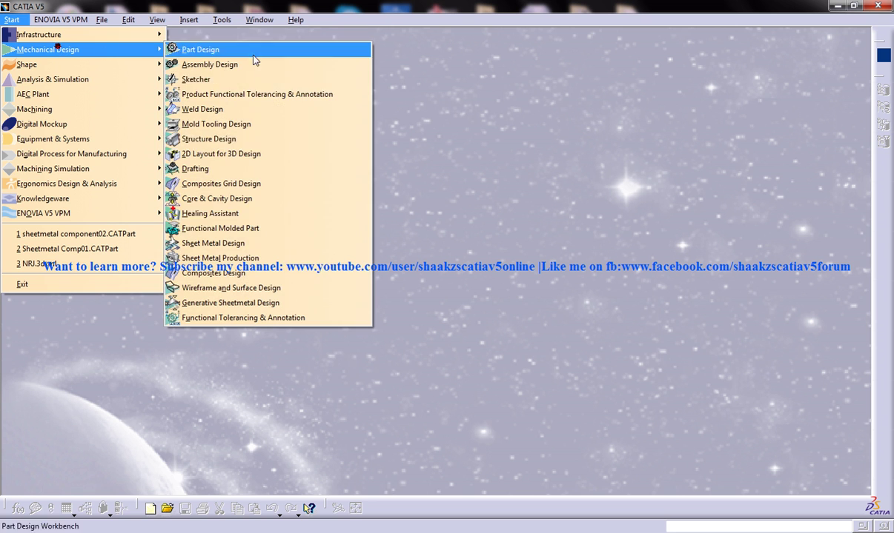
left_click(266, 302)
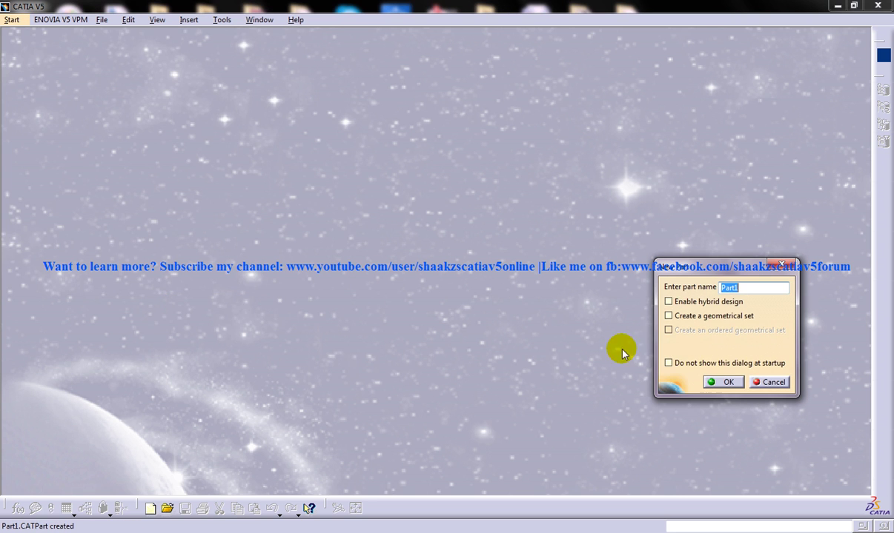
left_click(722, 380)
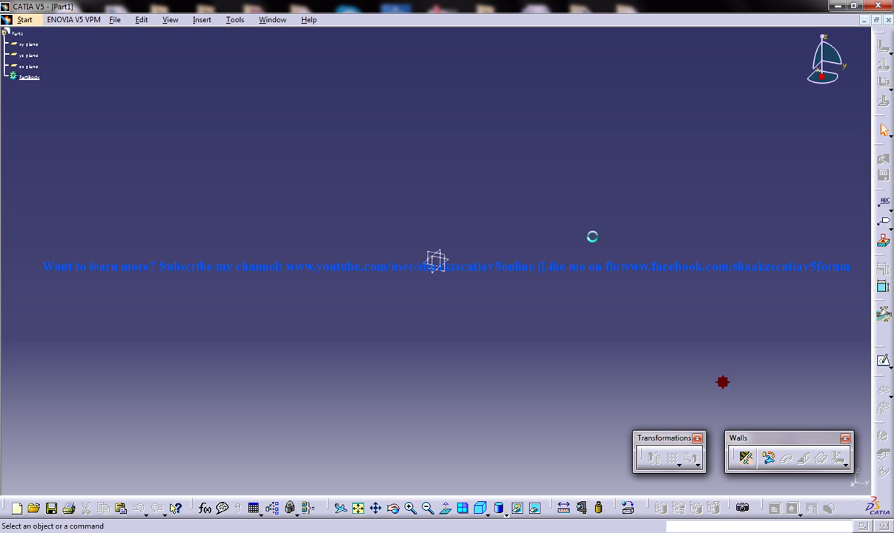
Add Sheet Metal Parameters with 2mm thickness and 4mm bend radius.
left_click(455, 264)
left_click(203, 20)
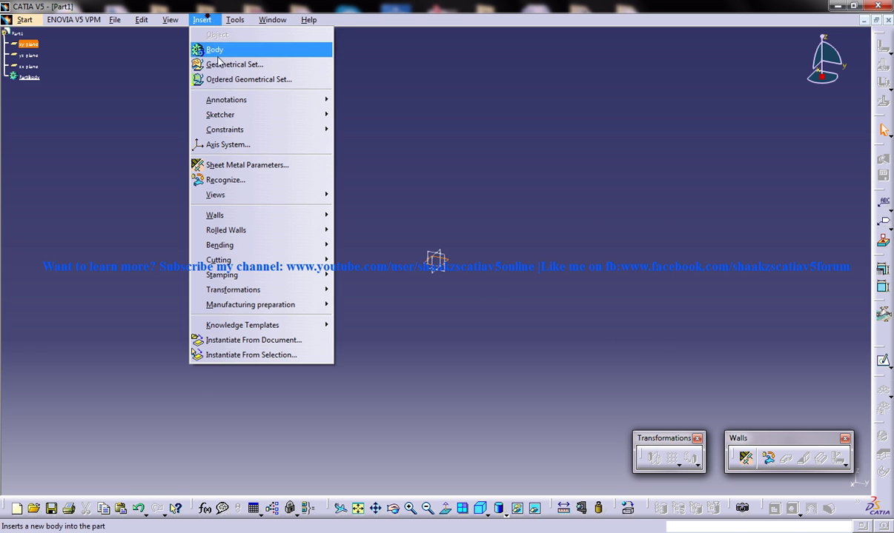
left_click(239, 164)
key("Return")
left_click(201, 20)
left_click(589, 226)
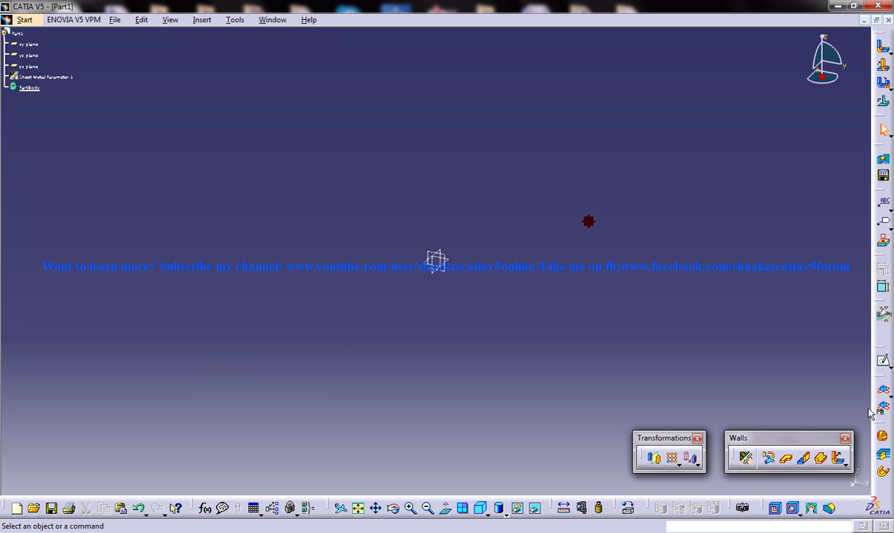
Sketch a two-point rectangle on the xy plane and exit the sketcher.
left_click(882, 361)
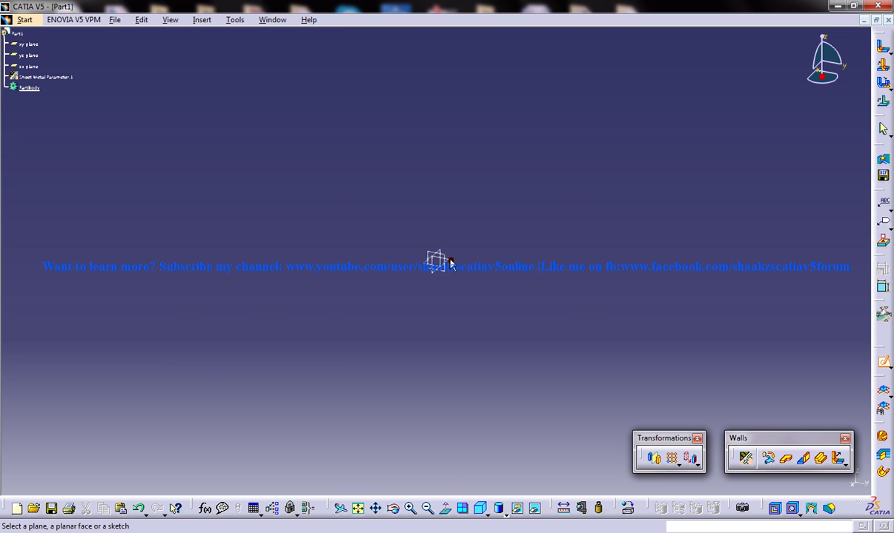
left_click(450, 263)
left_click(882, 171)
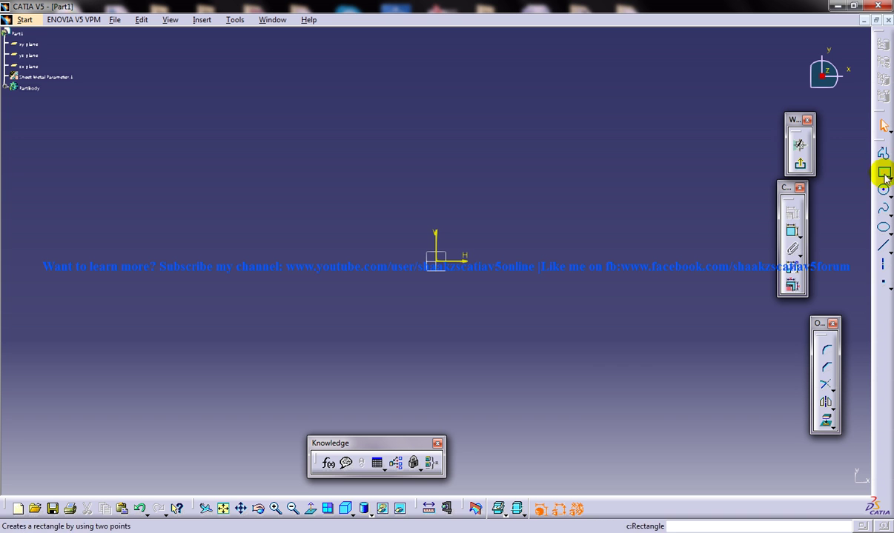
left_click(335, 207)
left_click(643, 339)
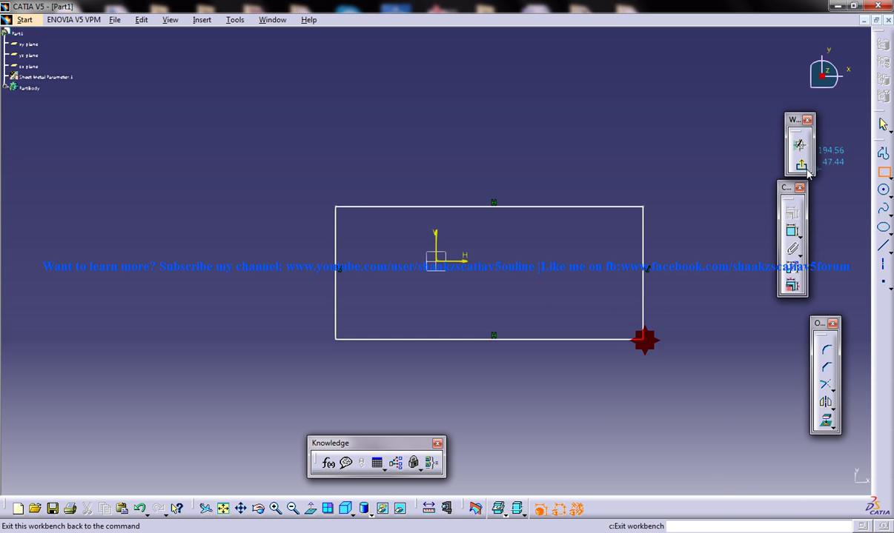
left_click(799, 146)
left_click(203, 20)
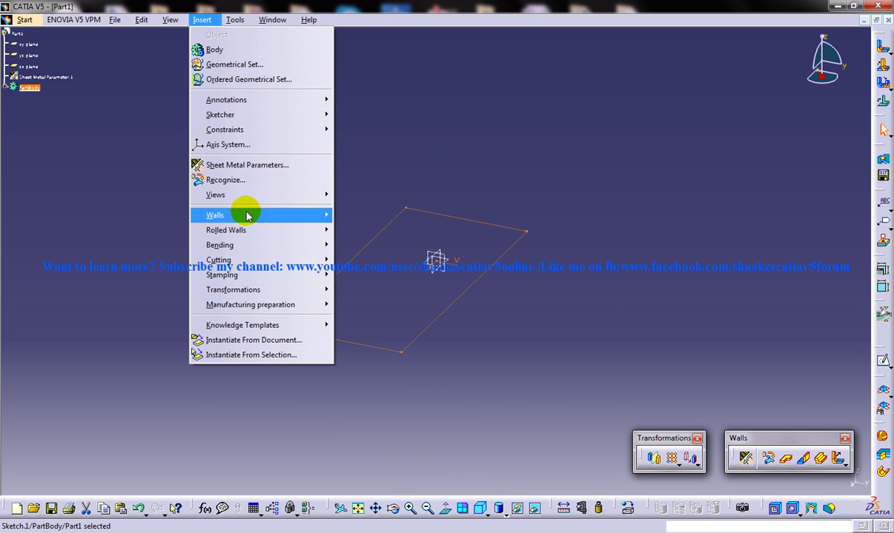
Create a flat wall from the rectangle sketch and orbit to view the plate.
mouse_move(241, 215)
left_click(349, 213)
left_click(649, 437)
middle_click_drag(391, 374, 622, 311)
Browse the Swept Walls options and start the Flange command.
left_click(203, 19)
mouse_move(239, 215)
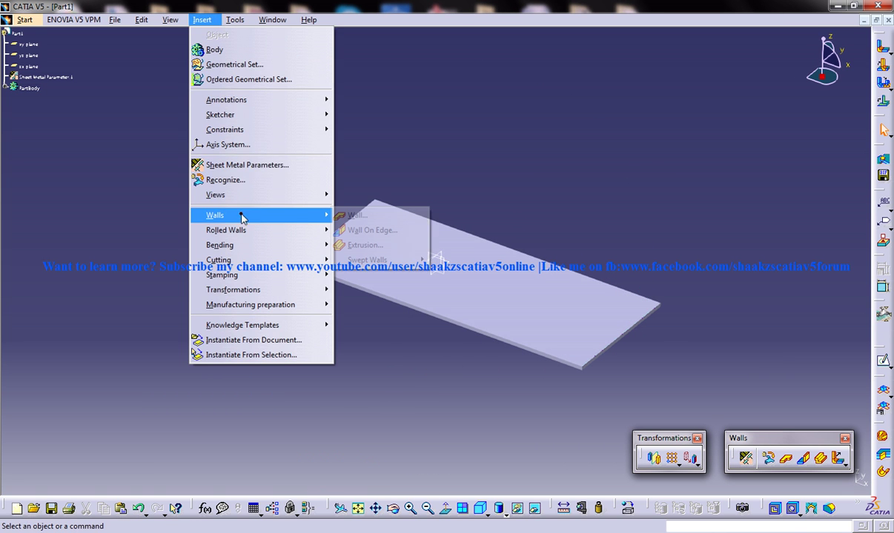
mouse_move(367, 259)
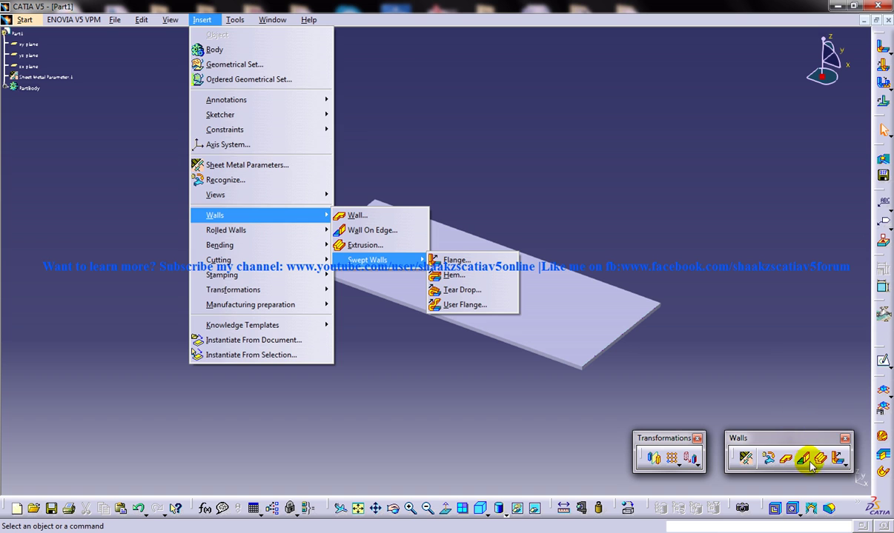
left_click(837, 463)
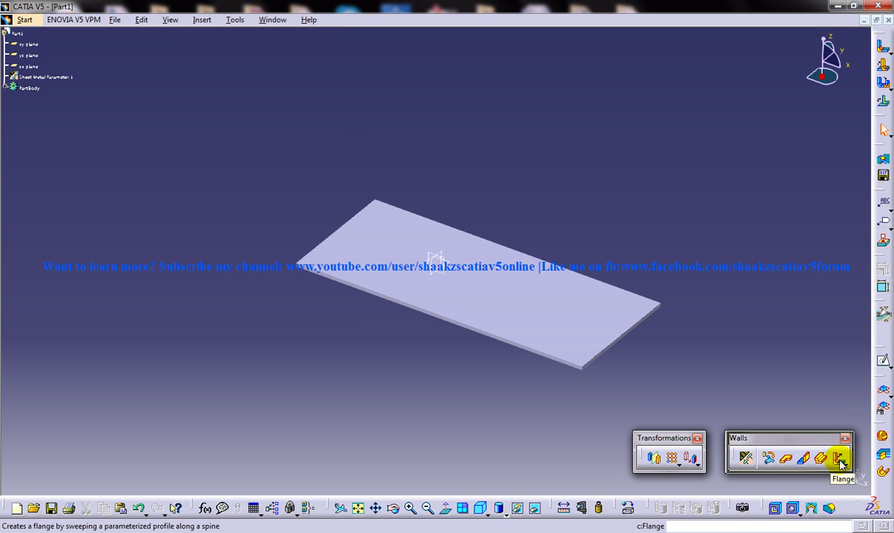
left_click(842, 467)
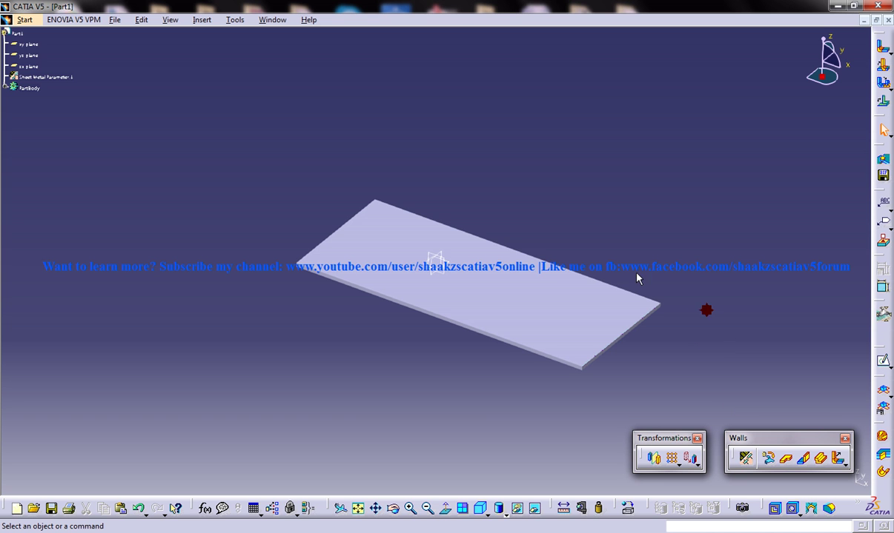
left_click(838, 458)
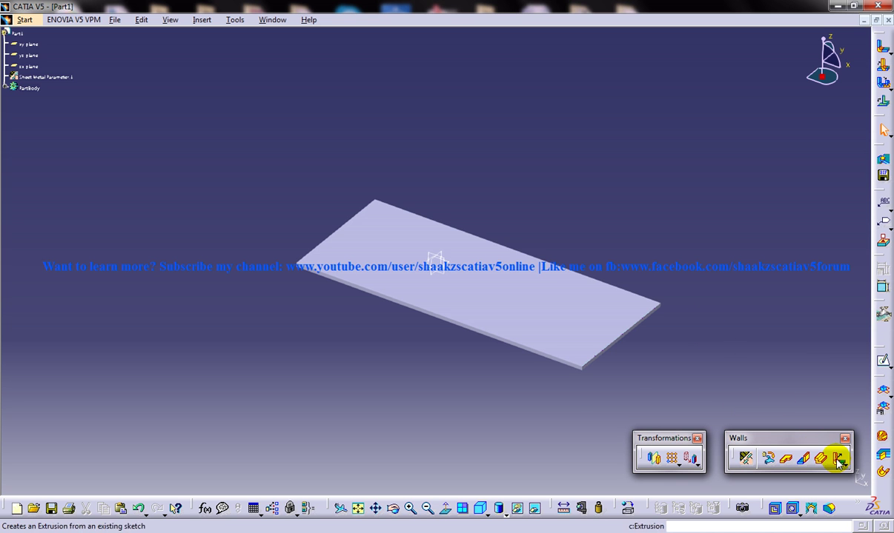
Select the plate's near edge as the flange spine.
left_click_drag(556, 154, 111, 160)
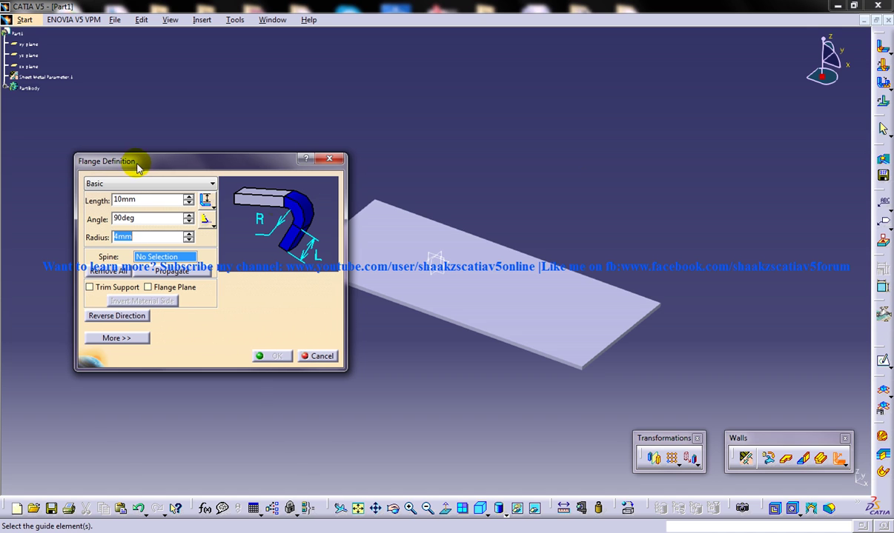
middle_click_drag(671, 307, 611, 273)
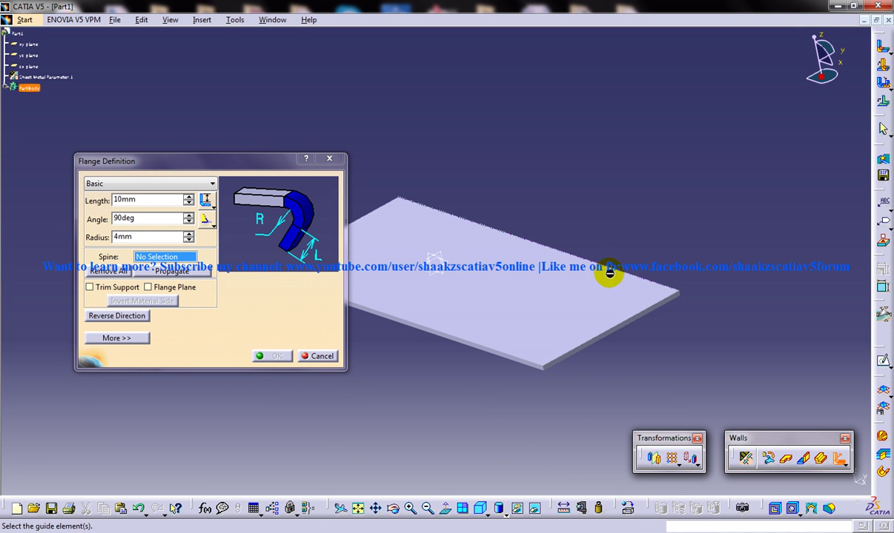
left_click(646, 310)
middle_click(569, 306)
middle_click_drag(575, 306, 522, 286)
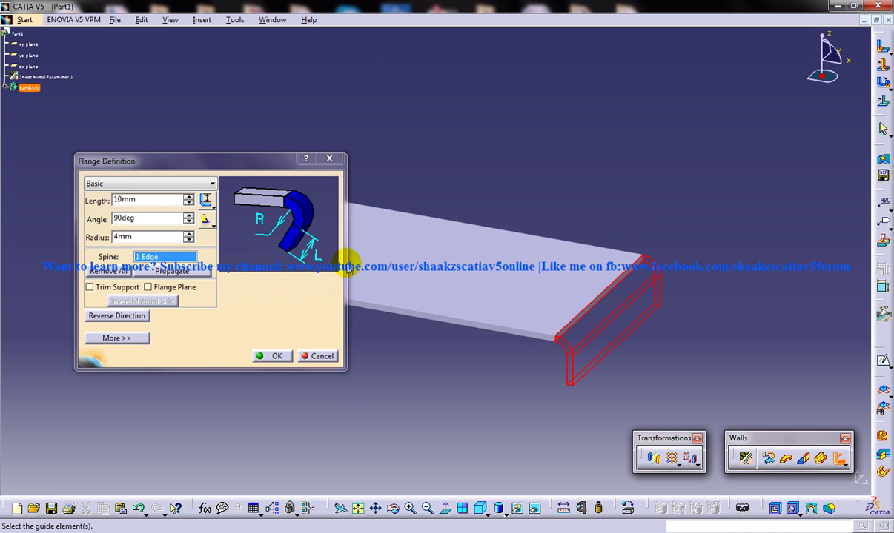
Adjust the flange angle with the spinner until it reads 75deg.
left_click(189, 215)
left_click(188, 215)
left_click(189, 215)
left_click(189, 215)
left_click(188, 215)
left_click(189, 216)
left_click(188, 222)
left_click(188, 222)
left_click(188, 222)
left_click(189, 222)
left_click(188, 222)
left_click(188, 222)
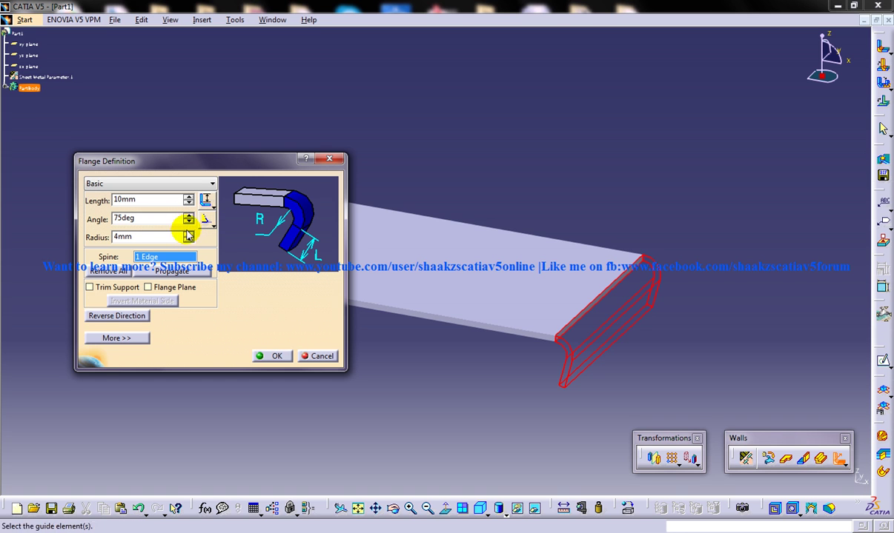
Raise the flange bend radius to 19mm.
left_click(189, 233)
left_click(189, 233)
left_click(189, 234)
left_click(189, 233)
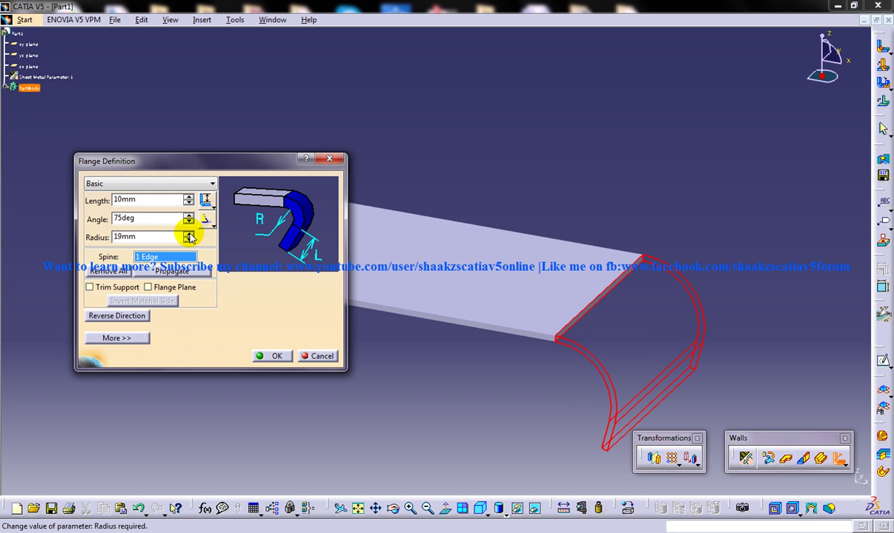
Increase the flange length to 21mm and check the preview.
left_click(189, 195)
left_click(189, 196)
left_click(189, 195)
middle_click_drag(487, 352, 475, 331)
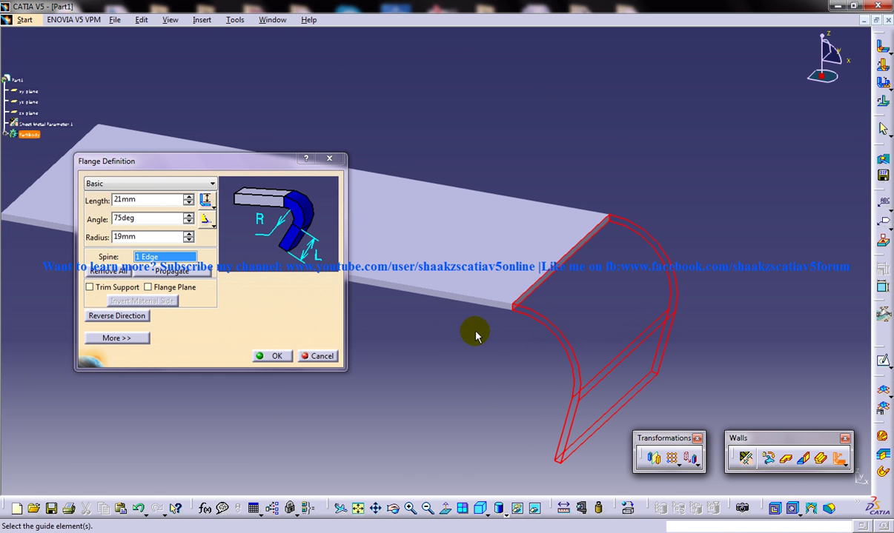
left_click(207, 220)
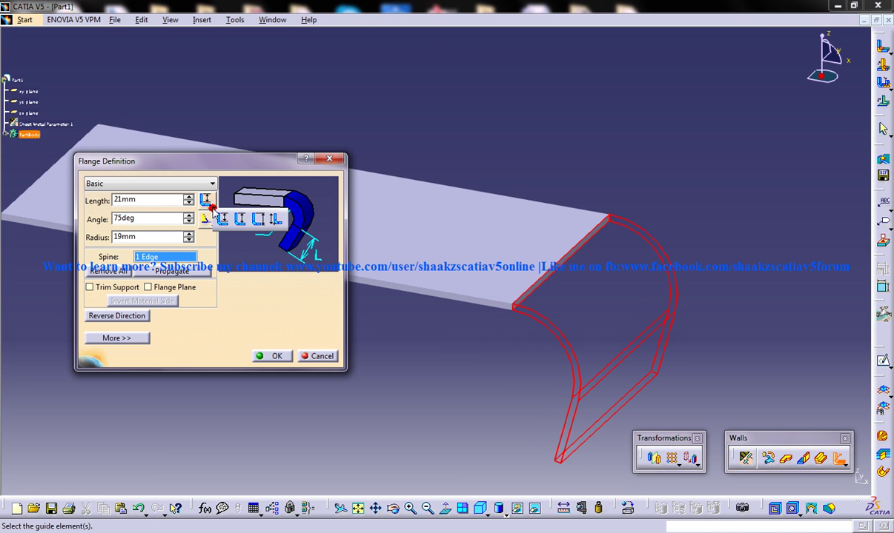
Set the flange length type to Outer Length, keeping 21mm, 75deg and 19mm radius.
left_click(259, 225)
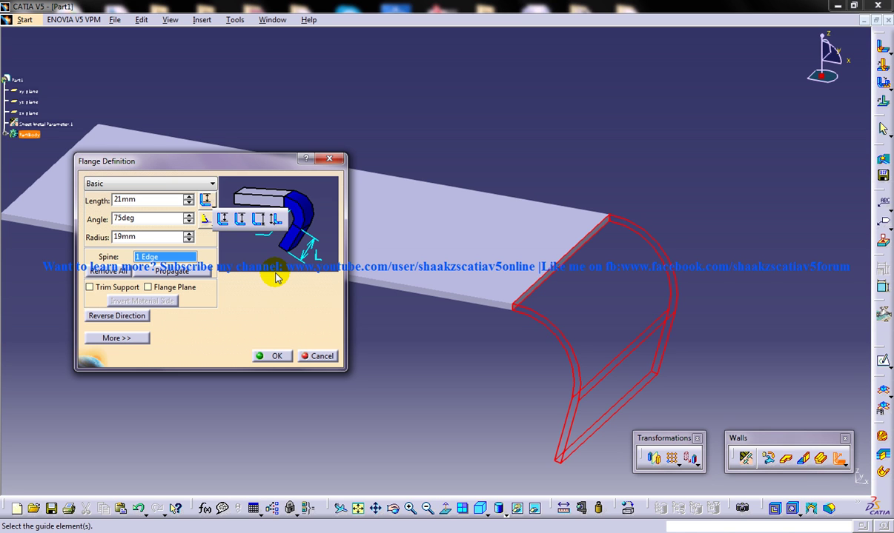
left_click(223, 222)
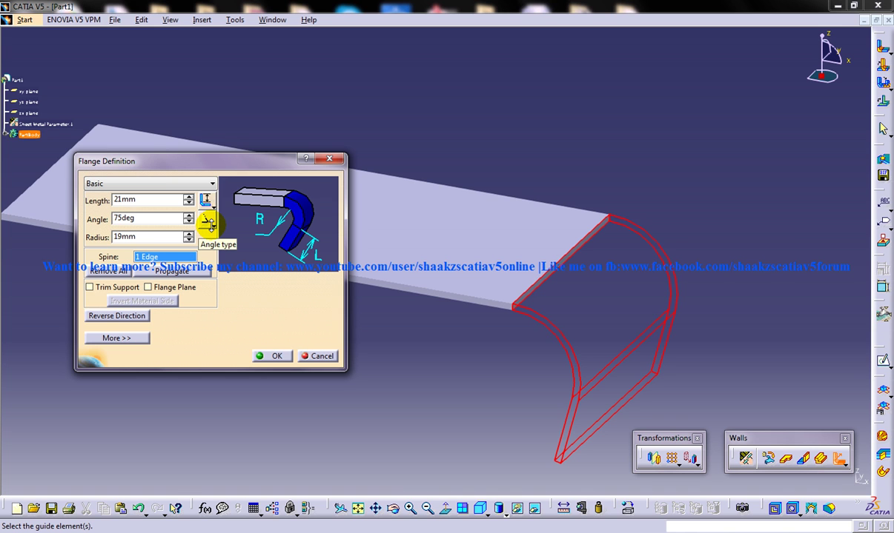
Try the flange angle-type options while inspecting the preview from different sides.
left_click(209, 223)
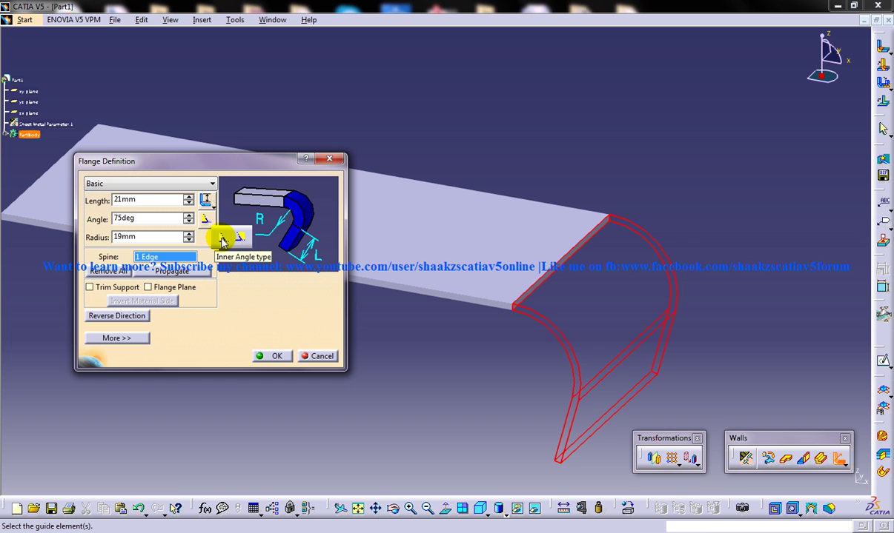
left_click(221, 241)
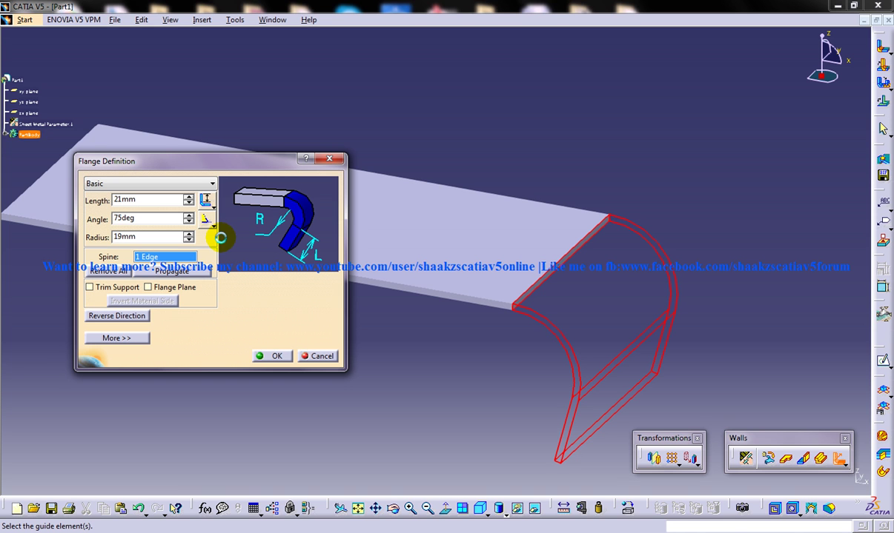
middle_click_drag(497, 359, 539, 274)
left_click(210, 220)
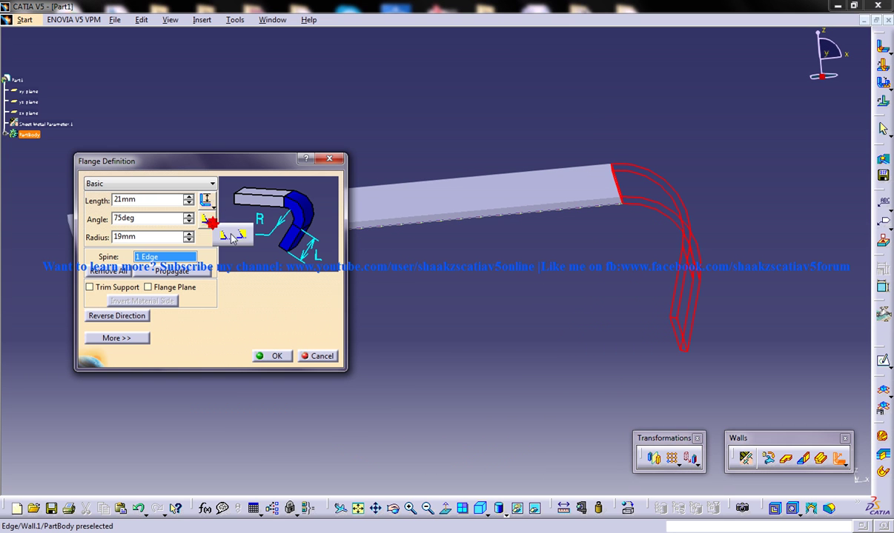
left_click(234, 235)
middle_click_drag(605, 273, 495, 321)
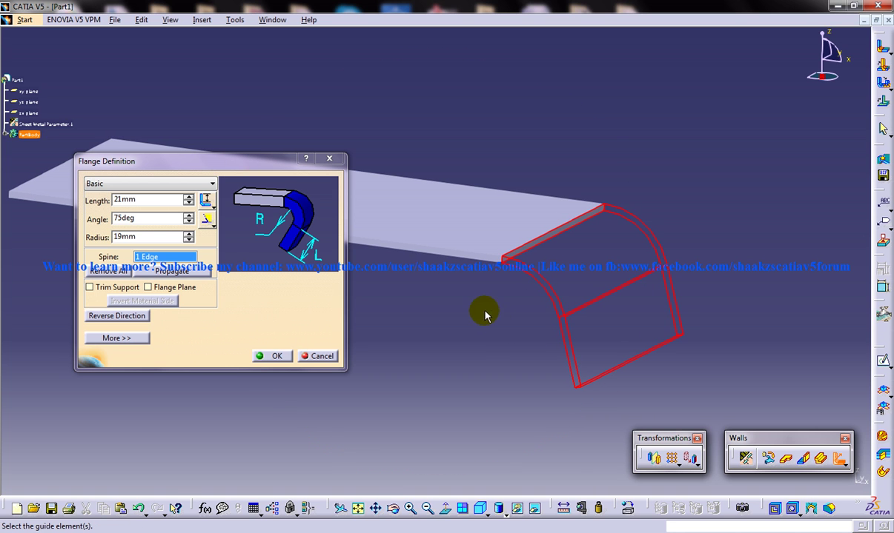
Lower the bend radius to 14mm and move the Flange Definition dialog aside.
left_click(189, 240)
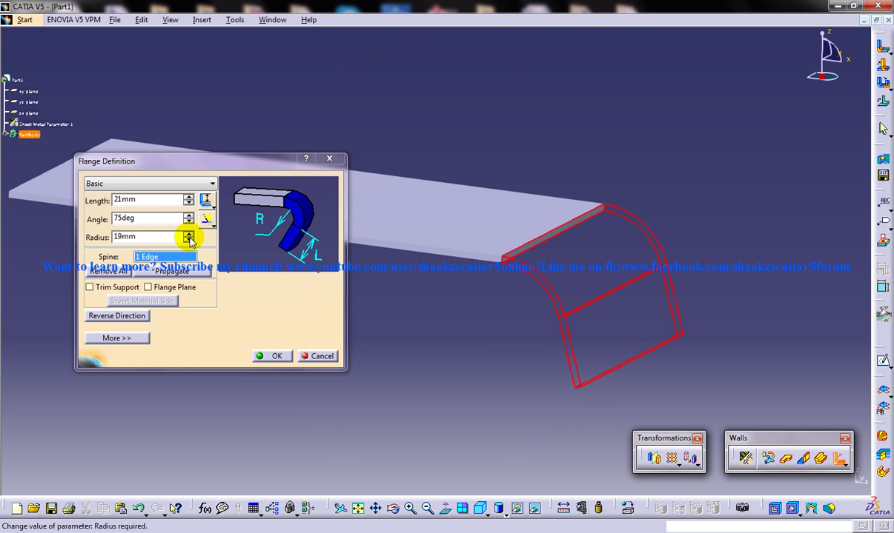
left_click(189, 240)
left_click(189, 240)
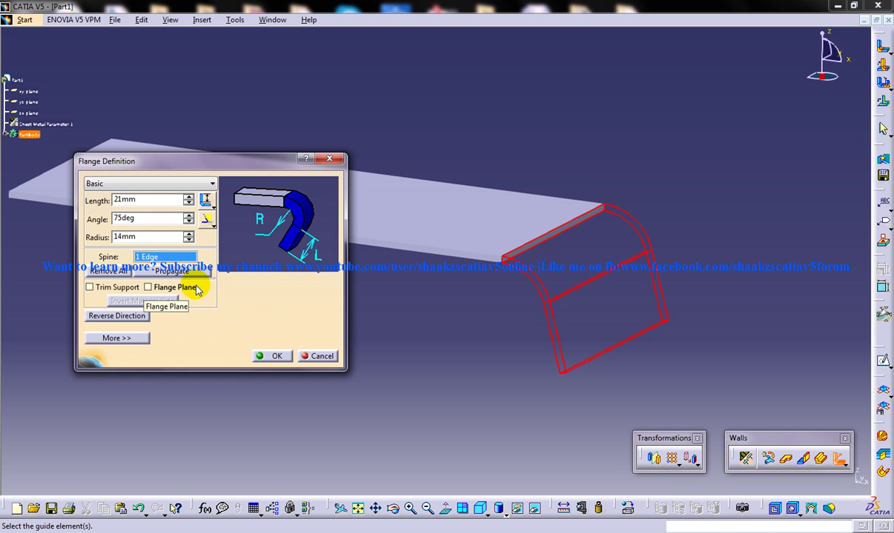
middle_click_drag(500, 293, 516, 291)
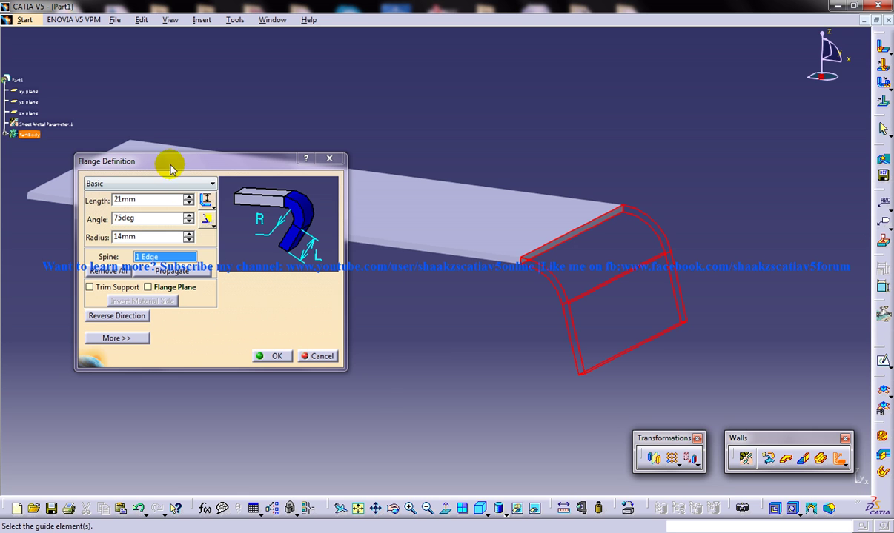
left_click_drag(156, 161, 191, 187)
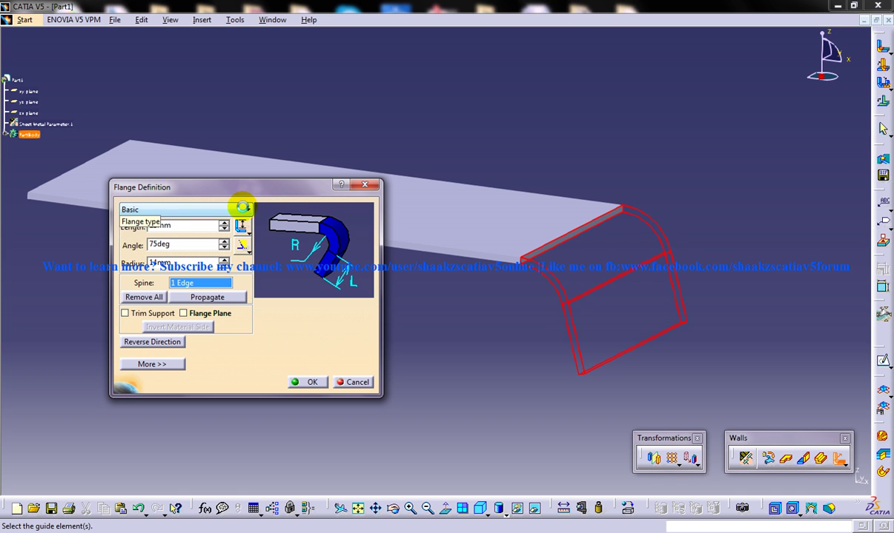
left_click(245, 212)
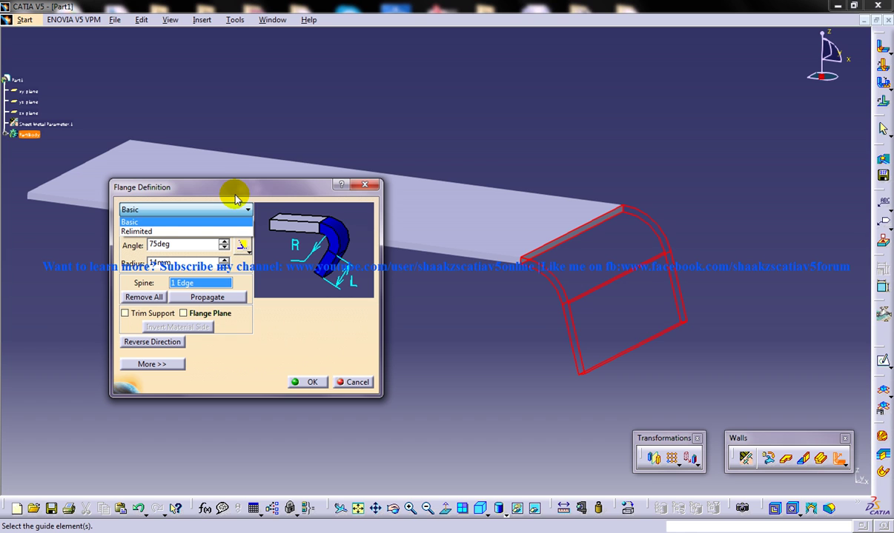
left_click(232, 194)
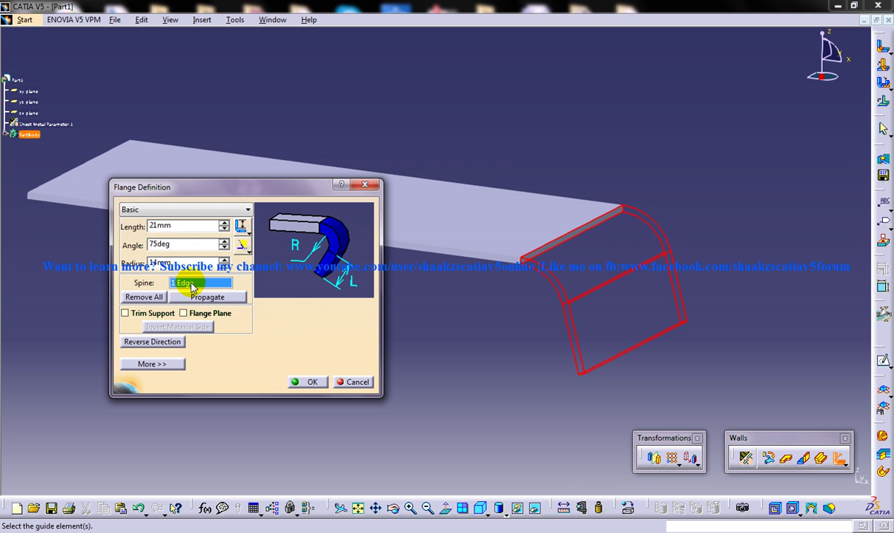
left_click(144, 299)
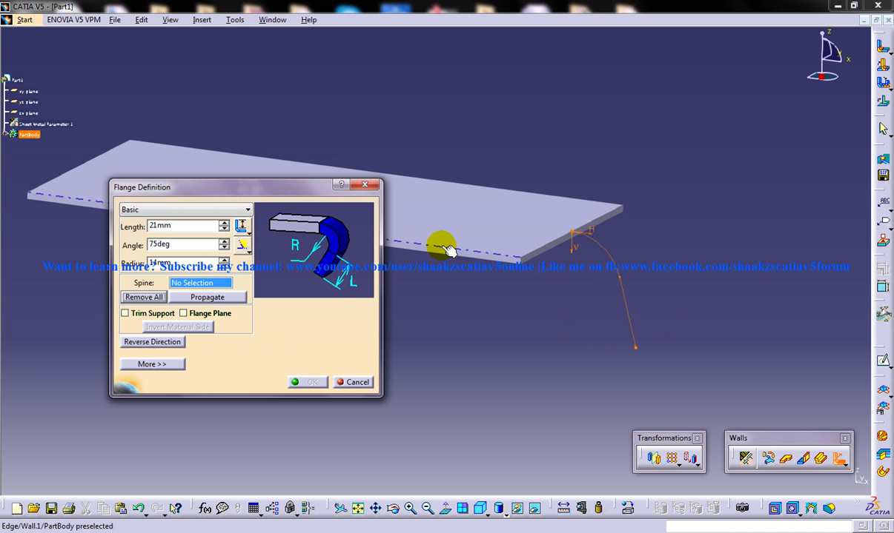
left_click(548, 248)
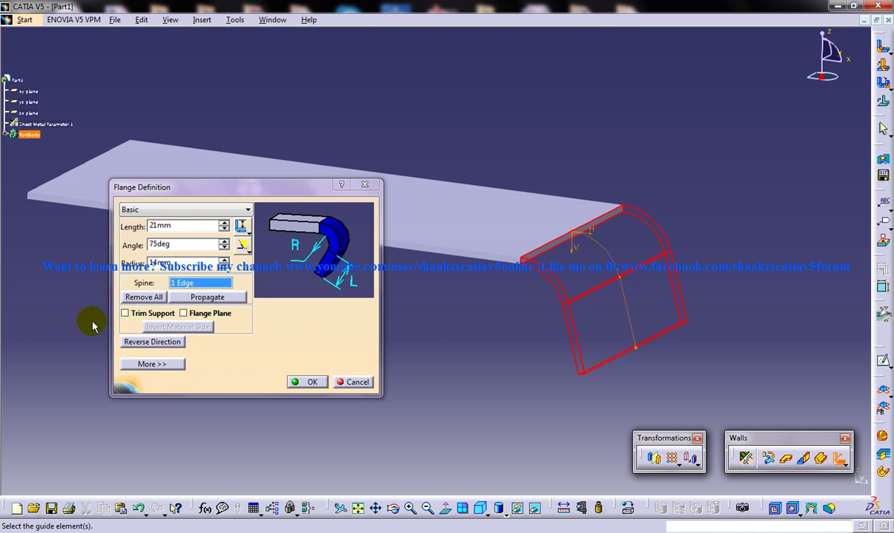
Enable Trim Support, create Flange.1, and expand PartBody to show it.
left_click(127, 313)
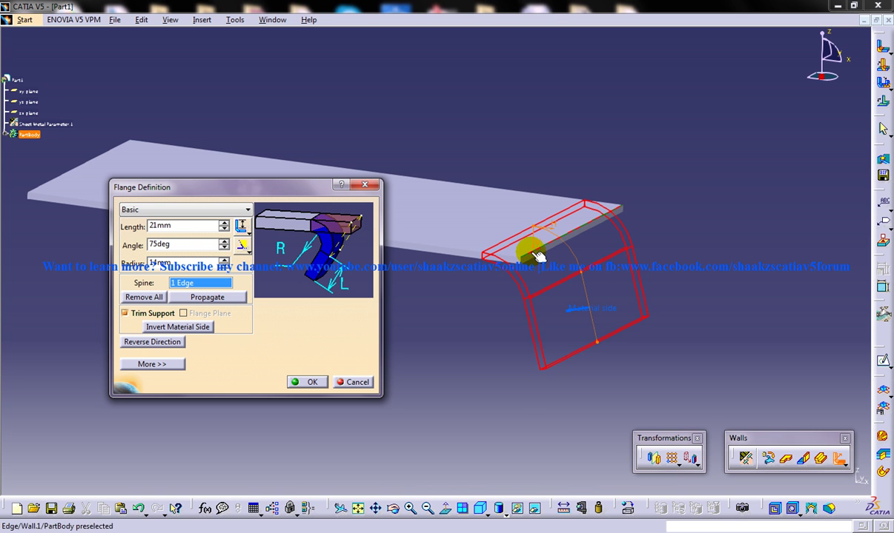
left_click(307, 381)
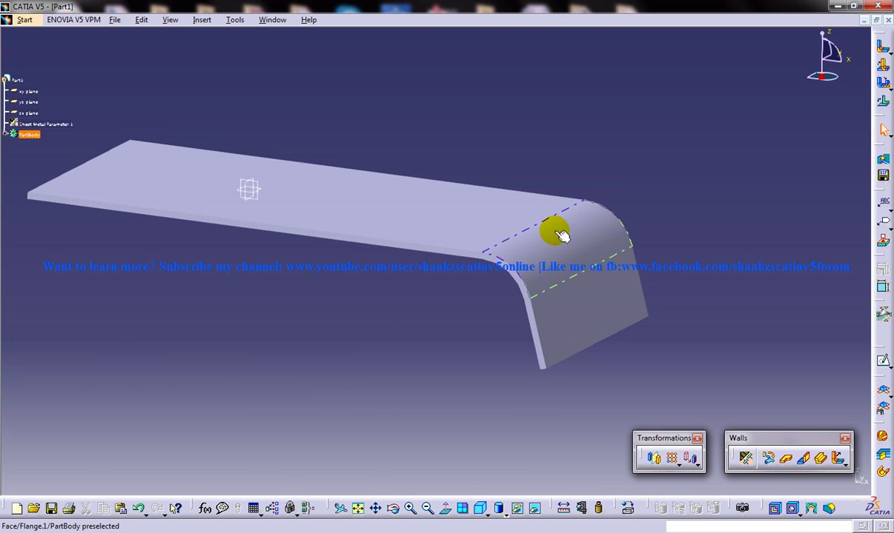
left_click(6, 134)
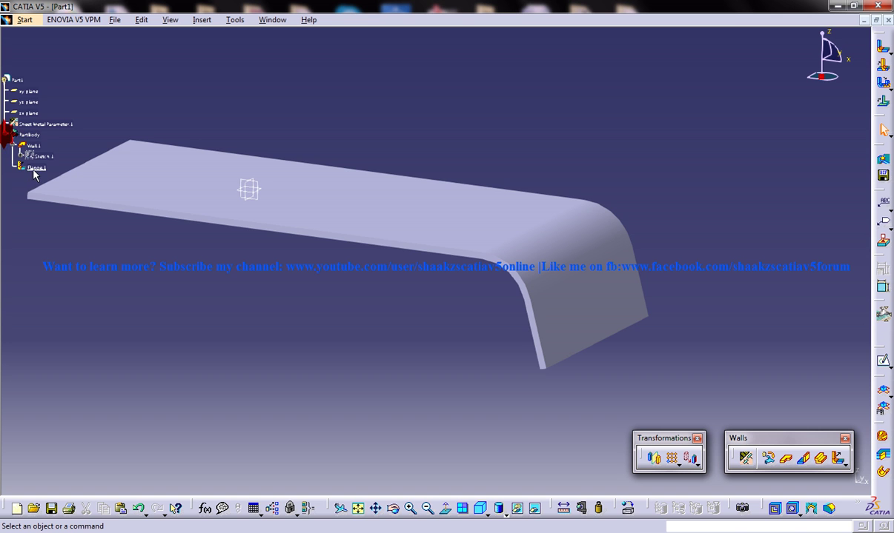
Double-click Flange.1 to edit its definition, keeping the Basic flange type.
left_click(37, 172)
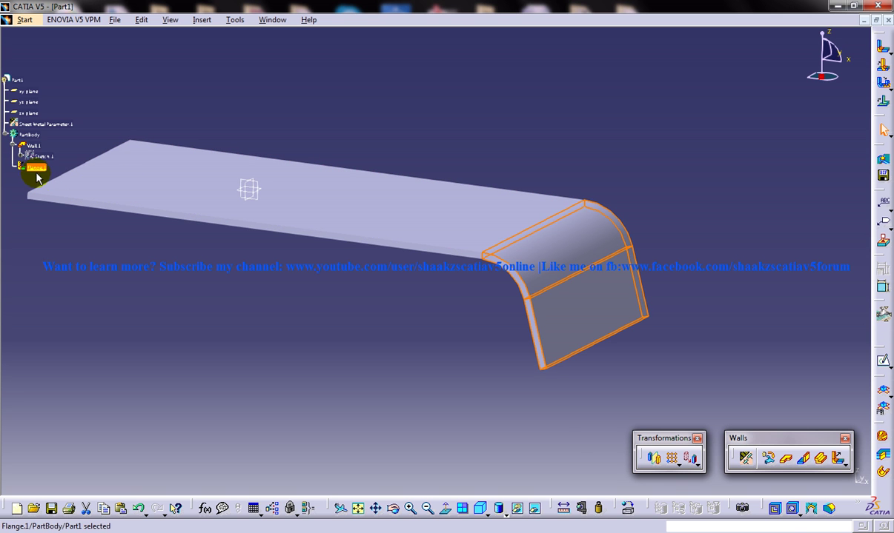
double_click(35, 168)
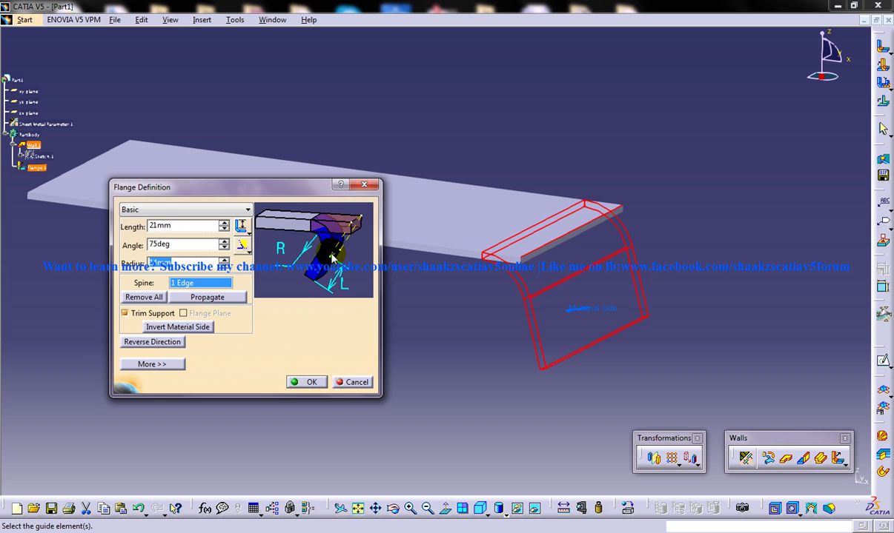
middle_click_drag(510, 291, 652, 294)
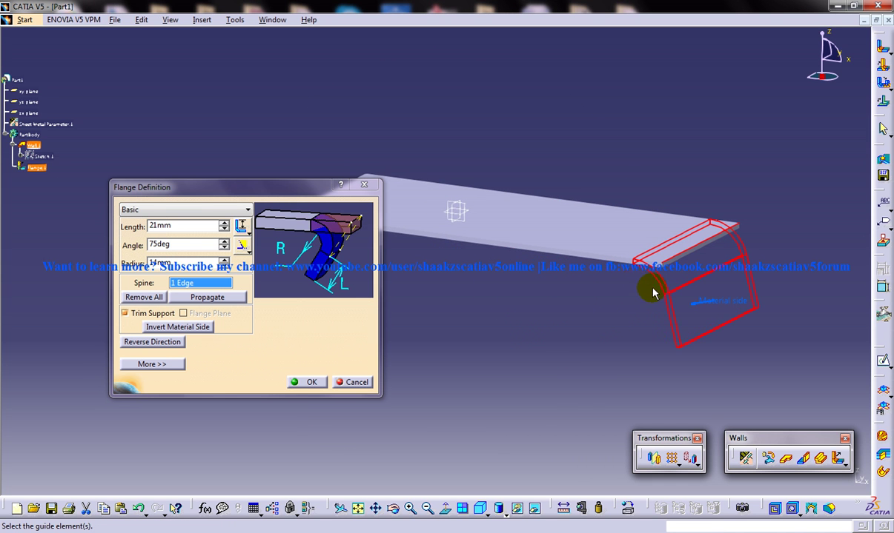
middle_click_drag(481, 246, 509, 219)
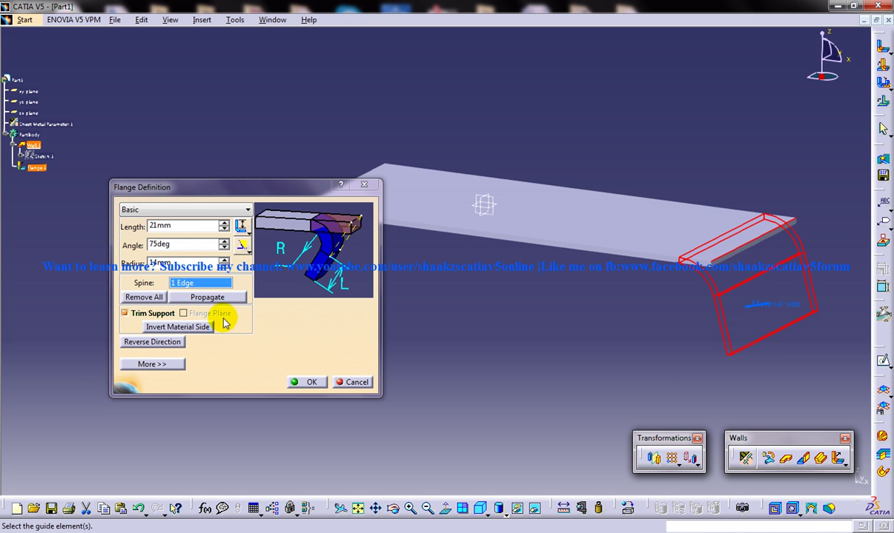
mouse_move(538, 318)
middle_mouse_down()
mouse_move(478, 320)
mouse_move(522, 306)
mouse_move(532, 319)
mouse_move(533, 297)
mouse_move(534, 334)
mouse_move(514, 325)
mouse_move(530, 306)
mouse_move(515, 362)
mouse_move(565, 273)
mouse_move(583, 283)
middle_mouse_up()
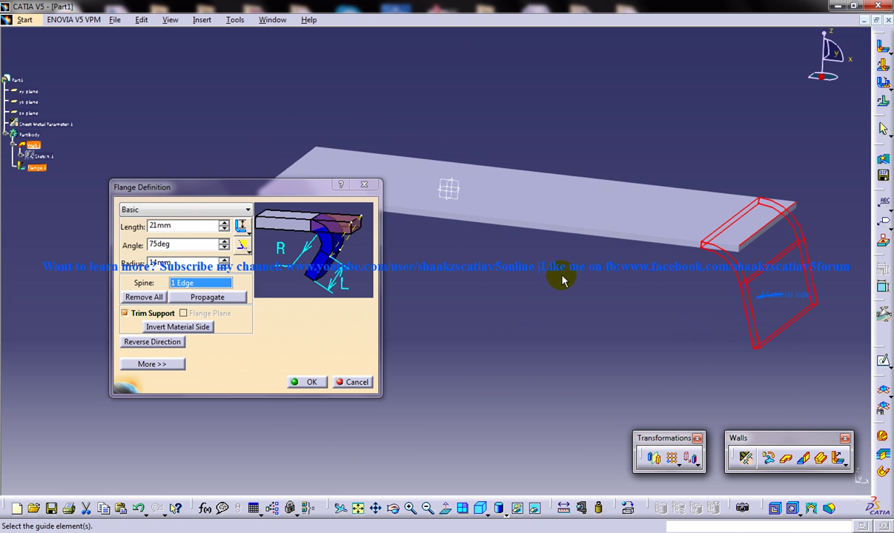
left_click(214, 209)
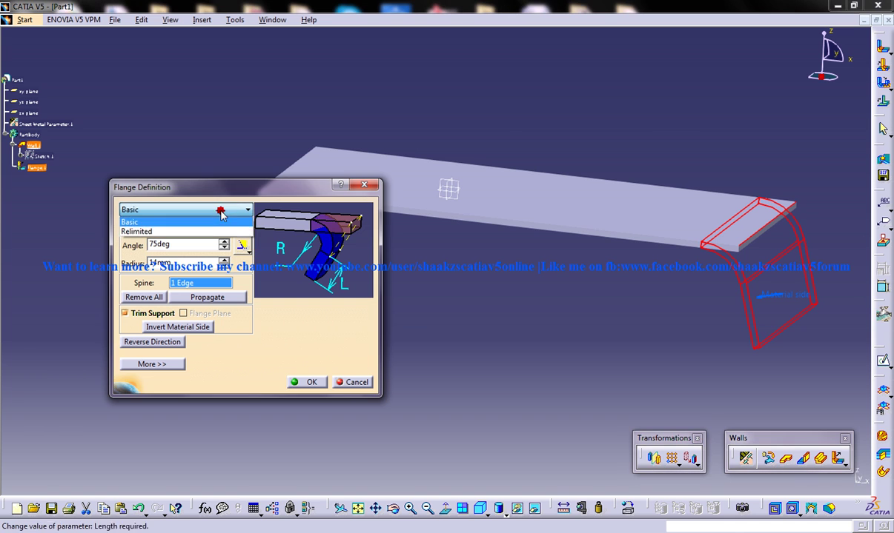
left_click(196, 209)
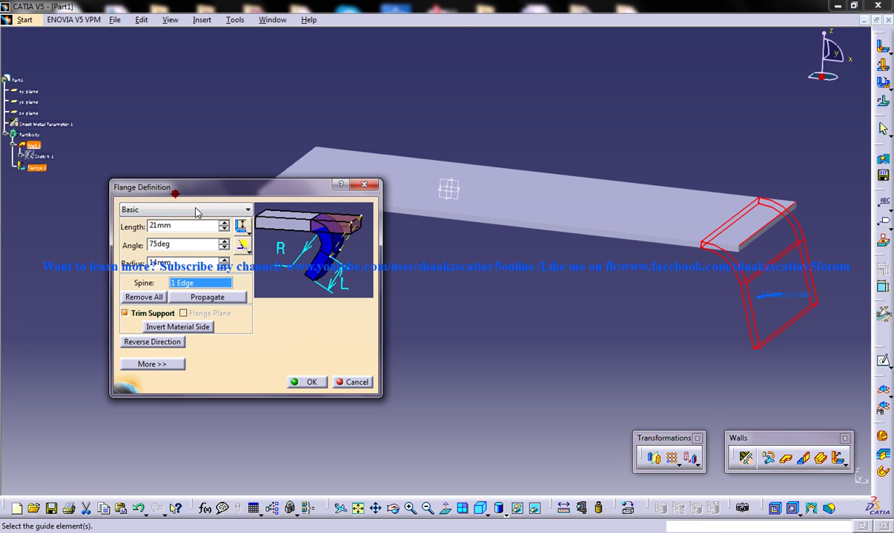